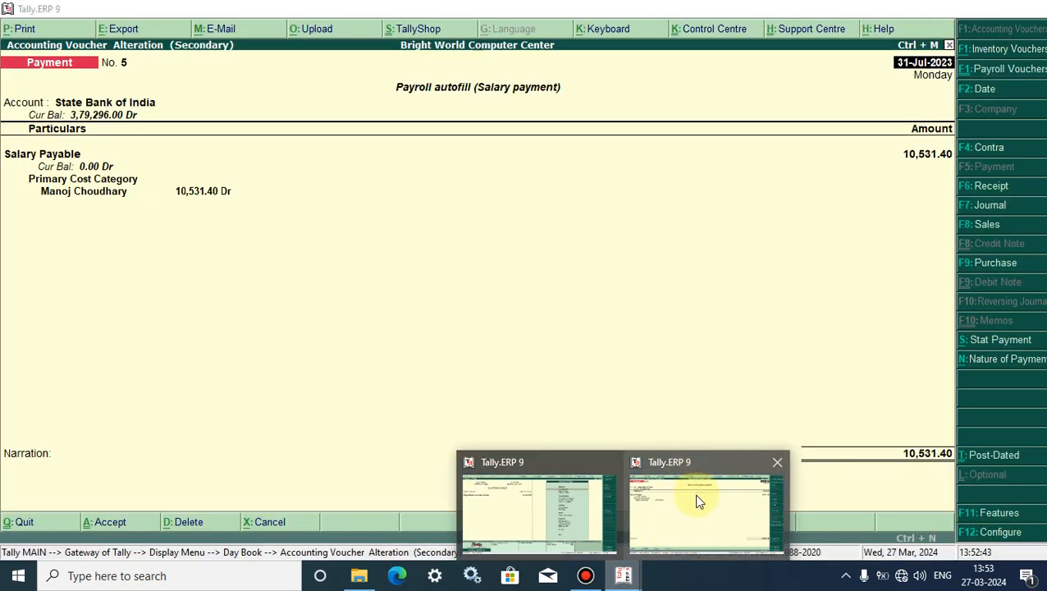
click(697, 499)
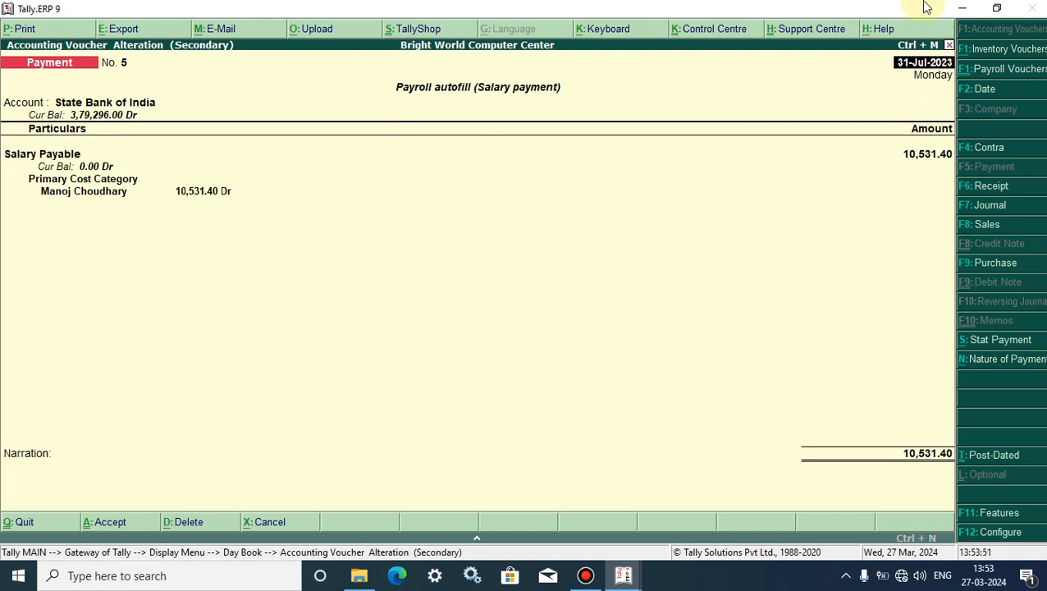
click(960, 8)
right_click(615, 163)
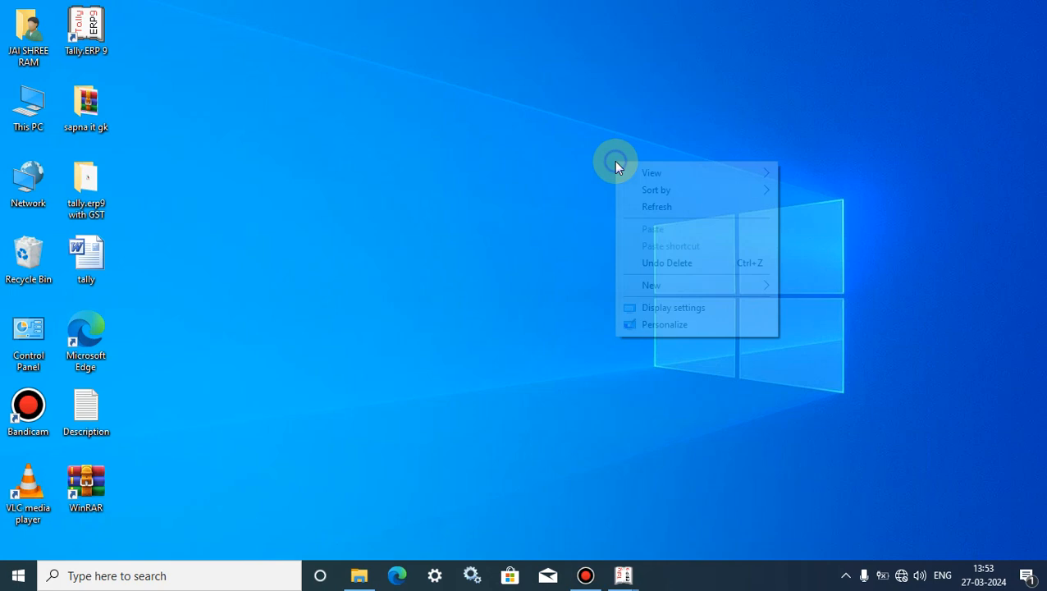
click(656, 208)
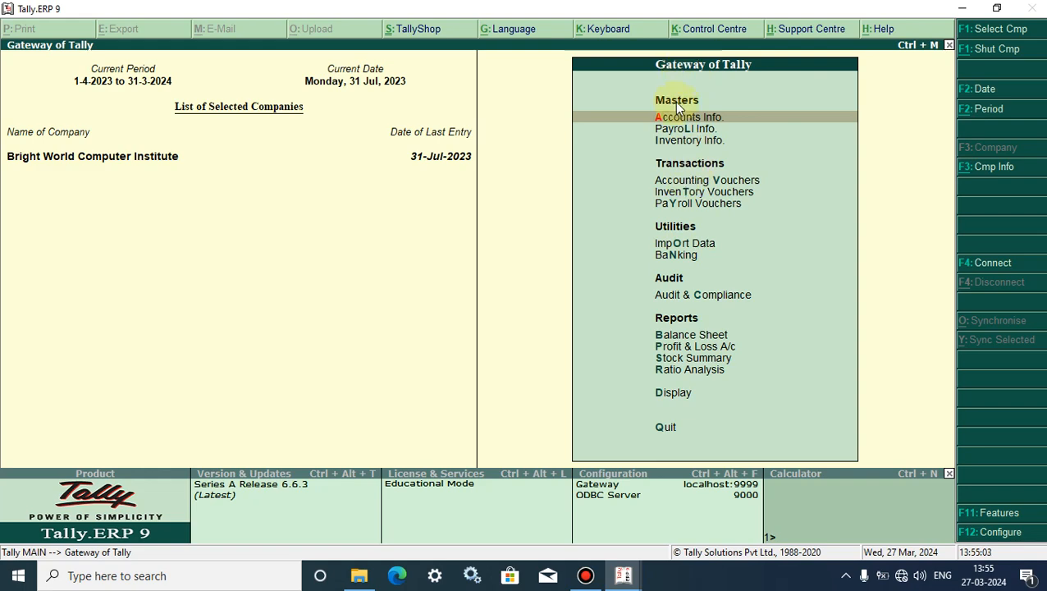
Start a payment accounting voucher and begin its payroll autofill with Salary Payment as the process
click(708, 182)
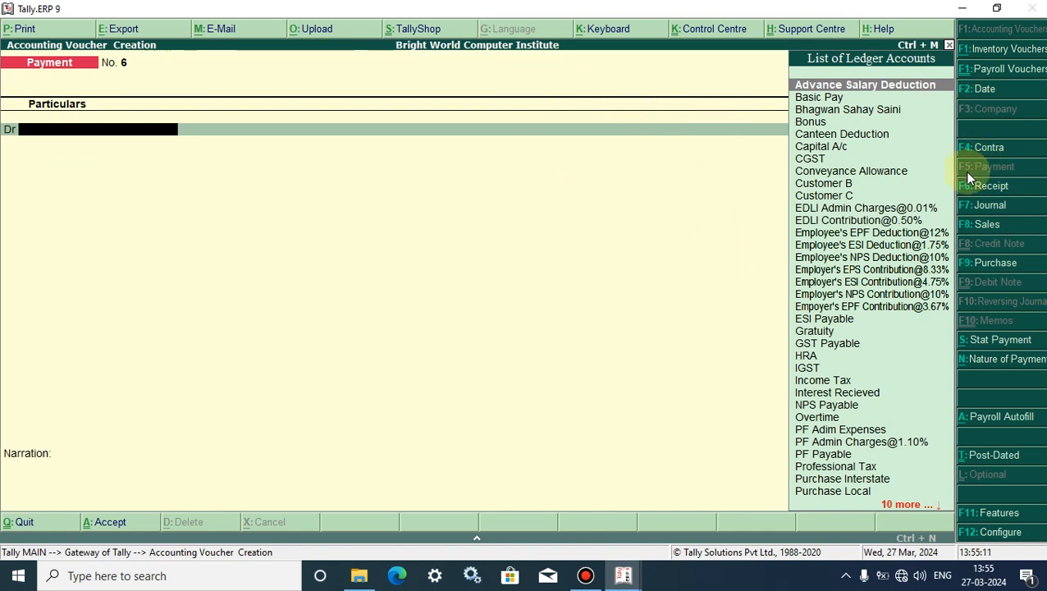
click(981, 144)
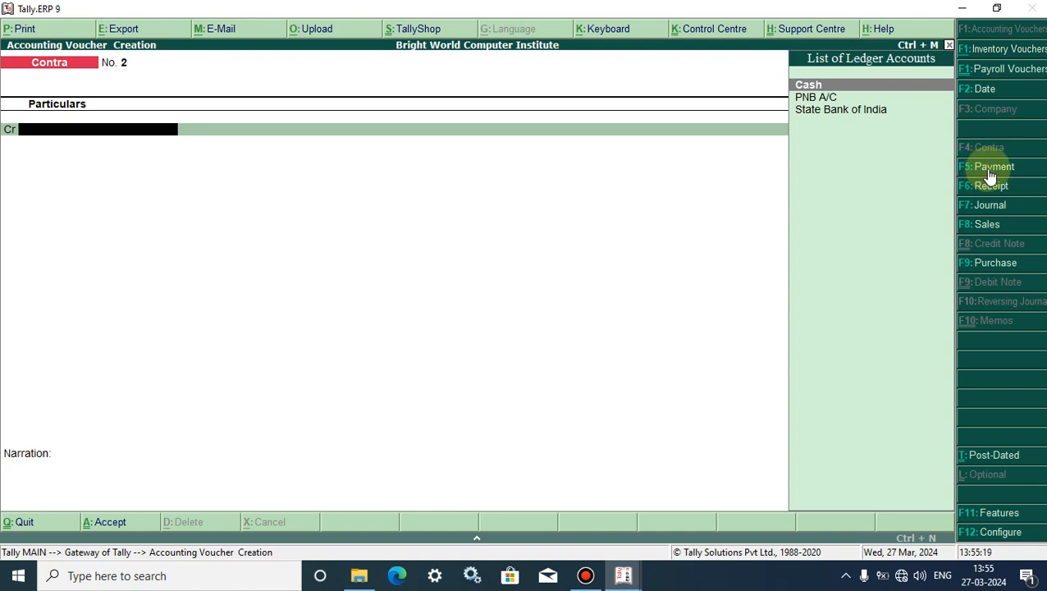
click(990, 167)
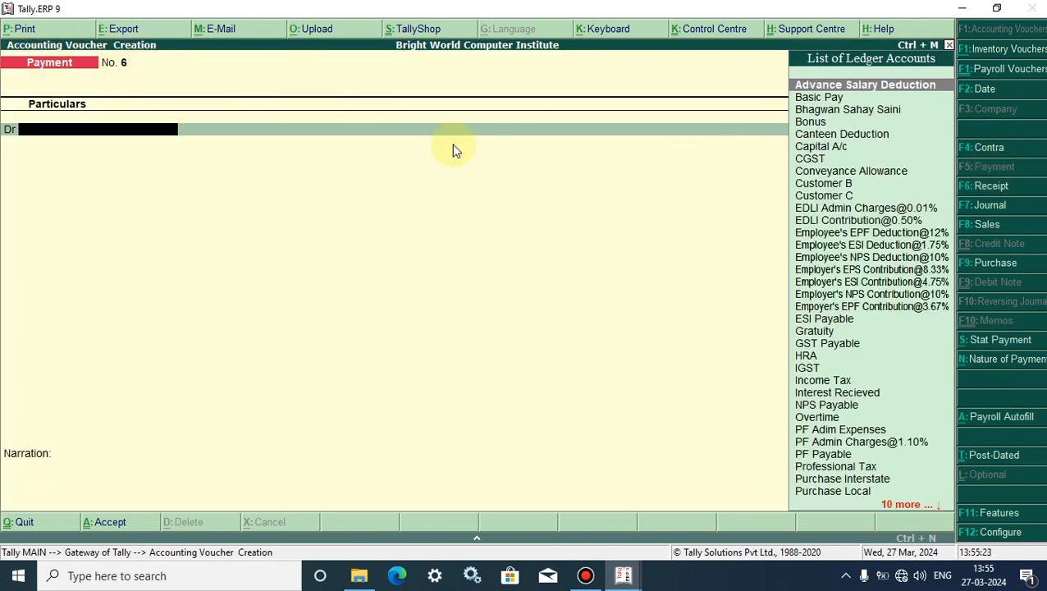
click(983, 420)
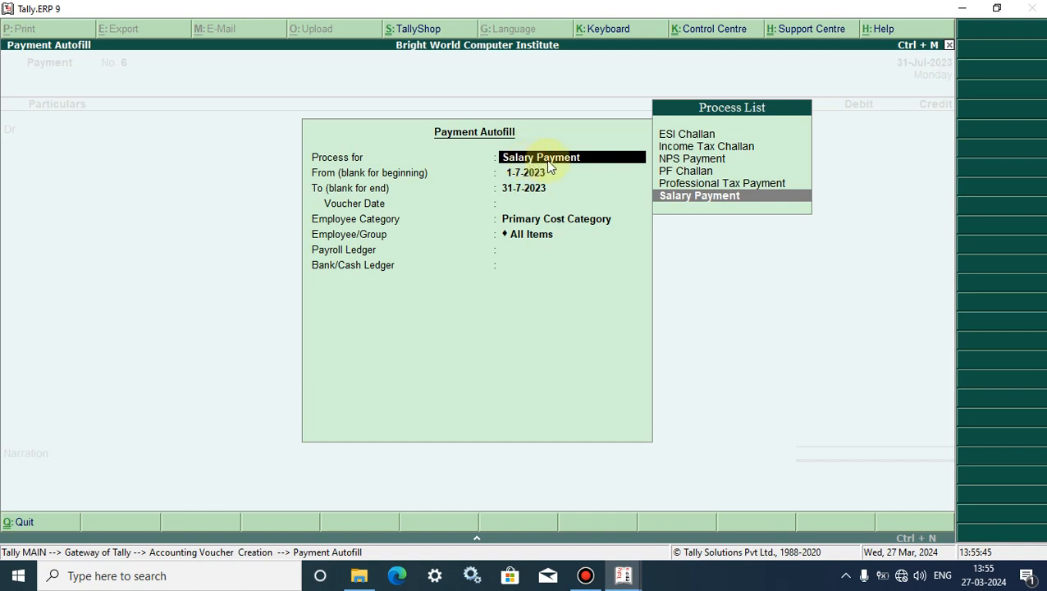
click(709, 197)
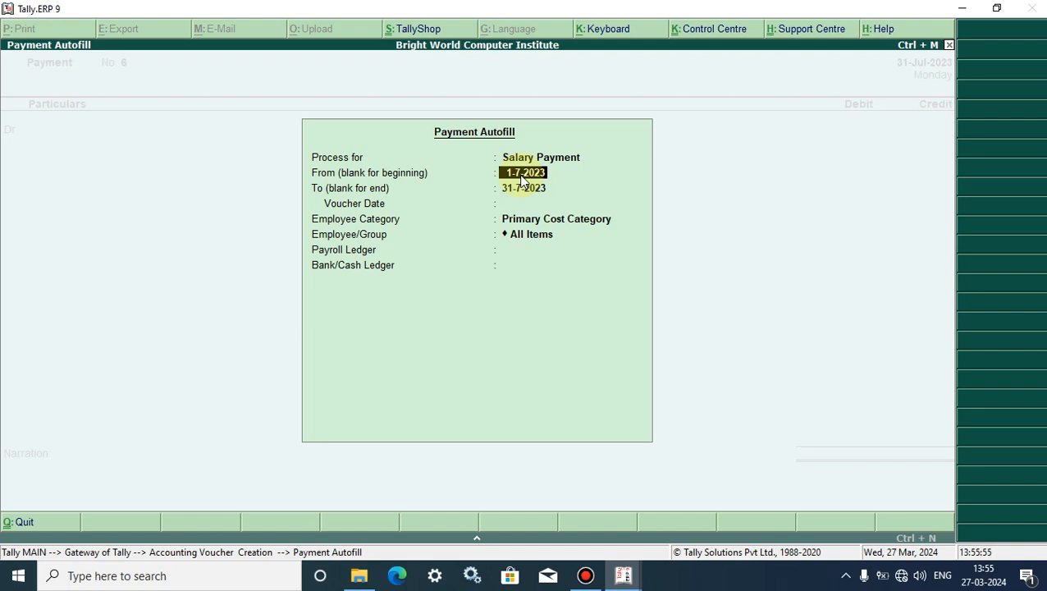
Set the autofill period to 1-7-2023 through 31-7-2023, voucher date 31-7-2023, for All Items in Primary Cost Category
key(Return)
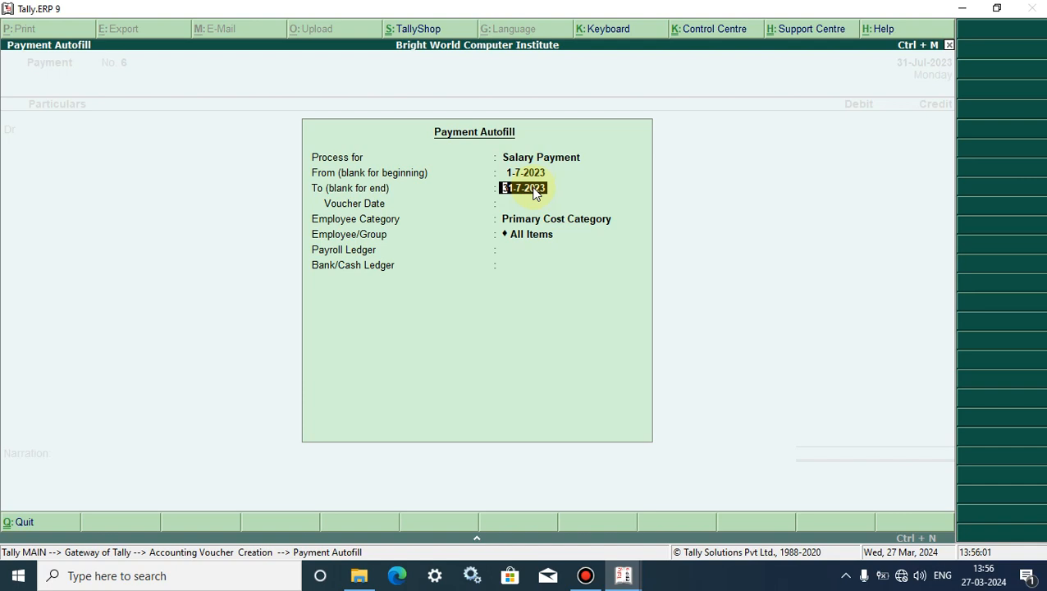
key(Return)
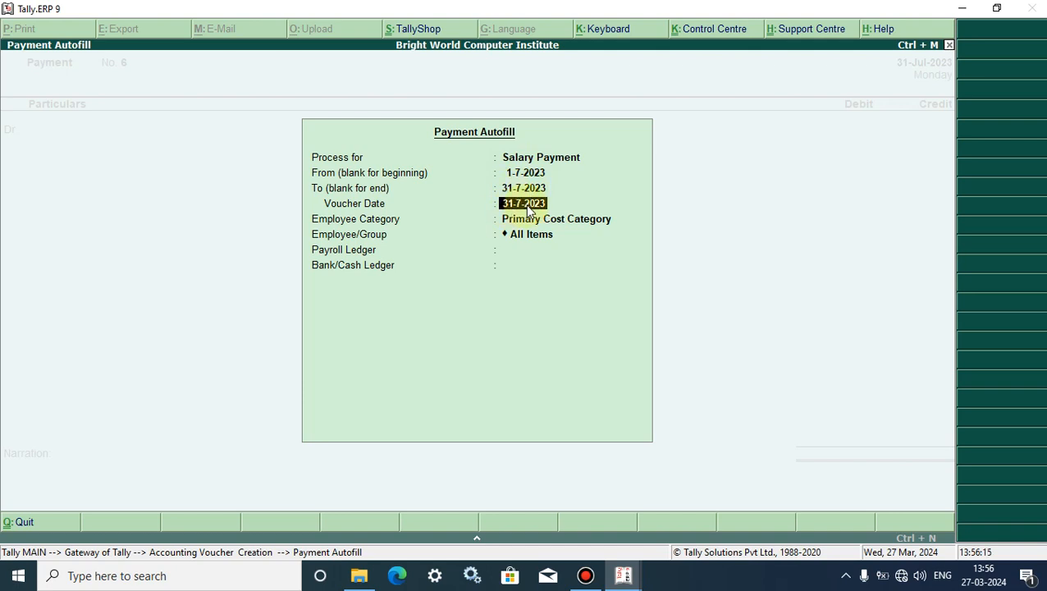
key(Return)
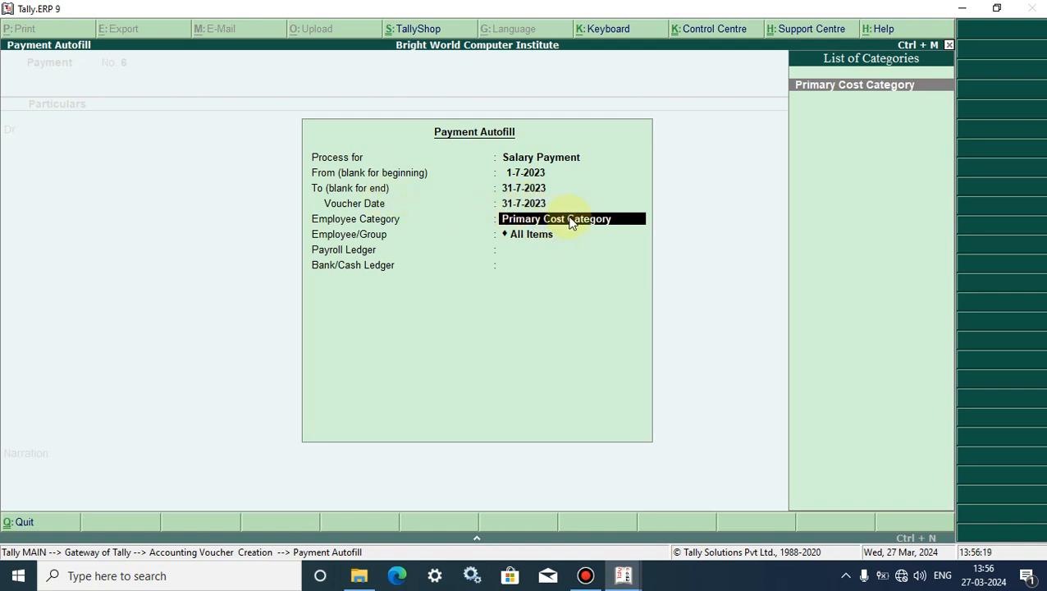
key(Return)
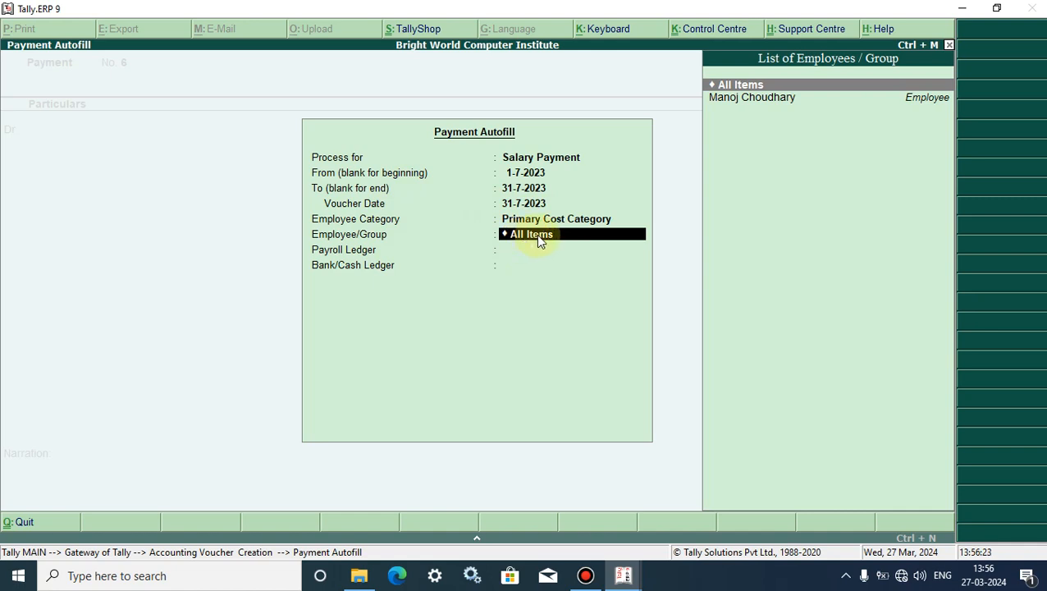
click(747, 86)
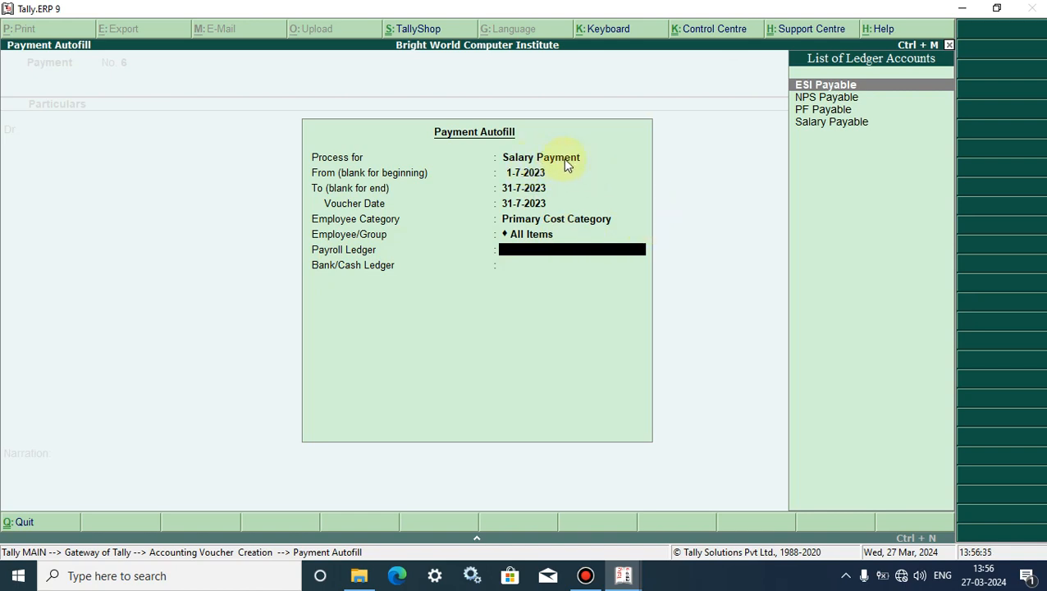
Fill the voucher using Salary Payable as payroll ledger and State Bank of India as bank ledger, with mode of payment set to No
click(815, 125)
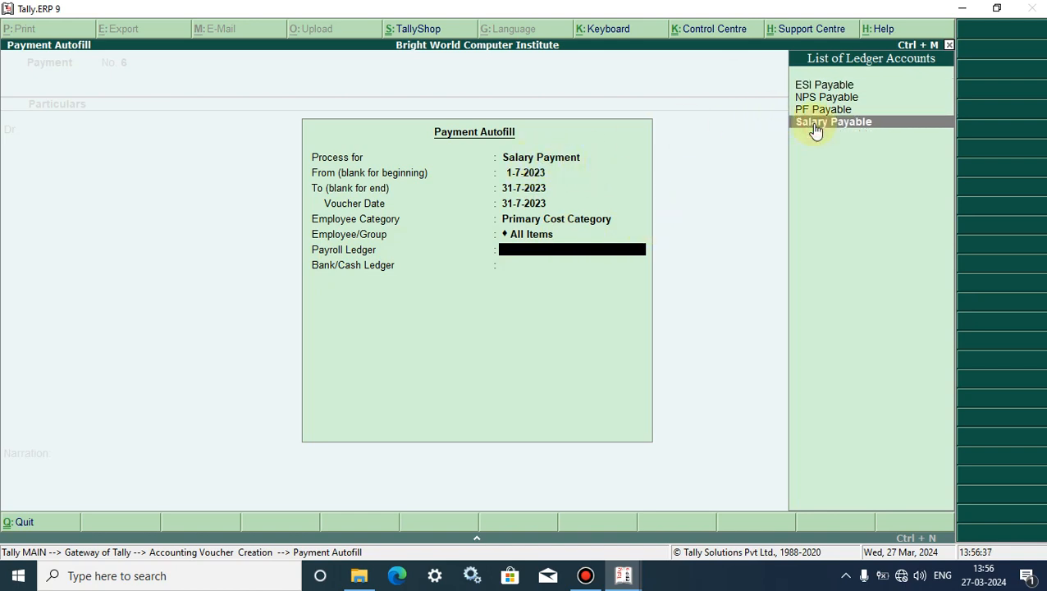
click(815, 125)
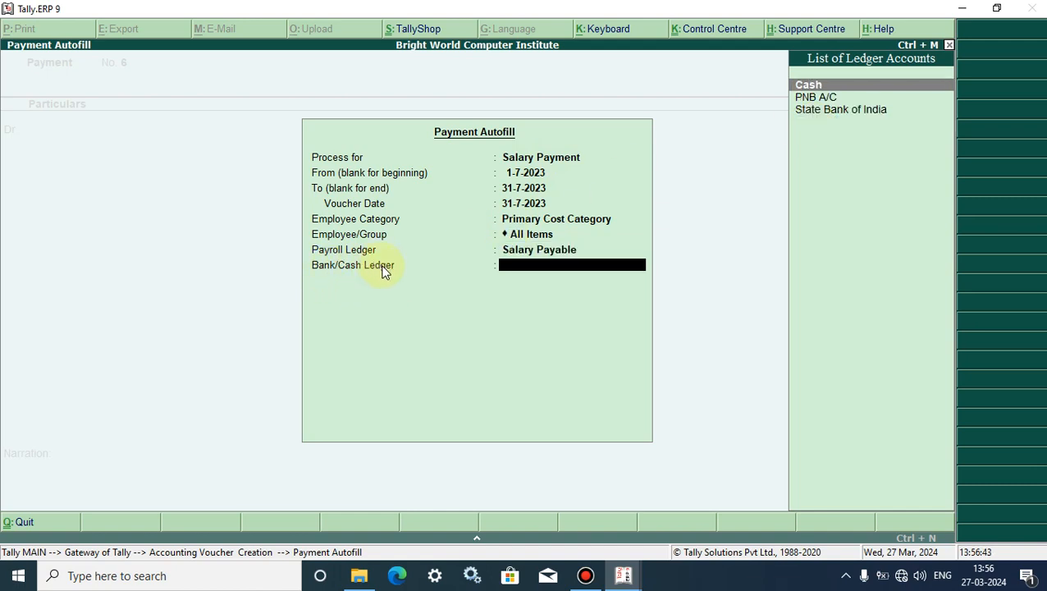
click(823, 110)
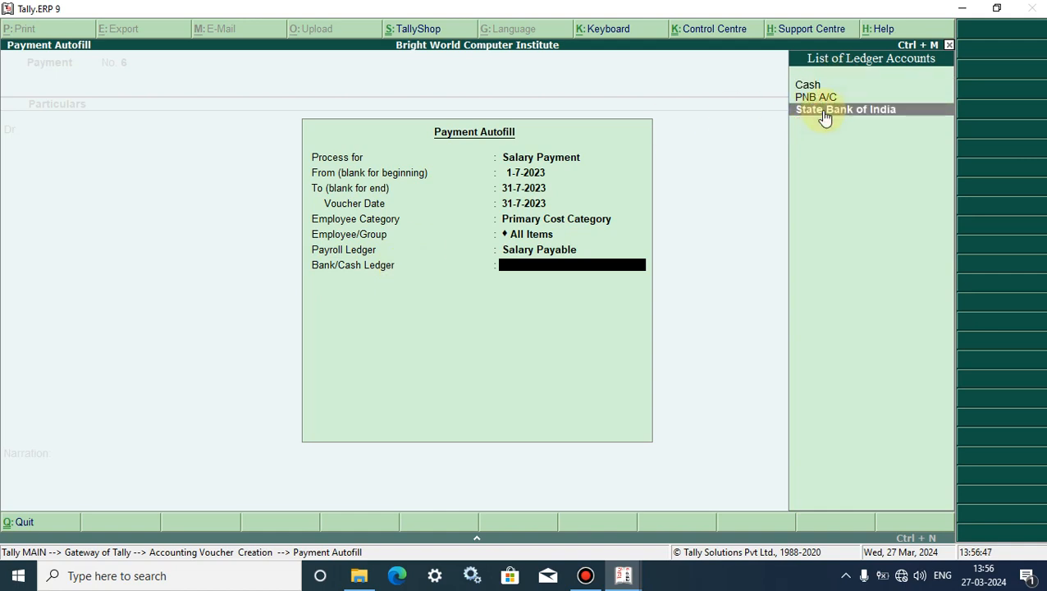
click(823, 113)
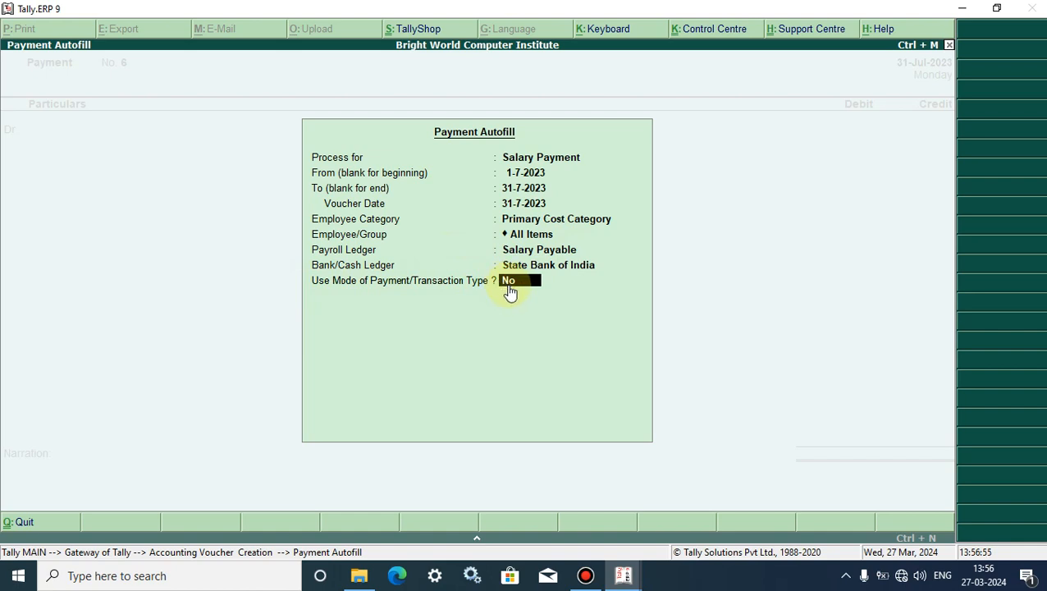
key(Return)
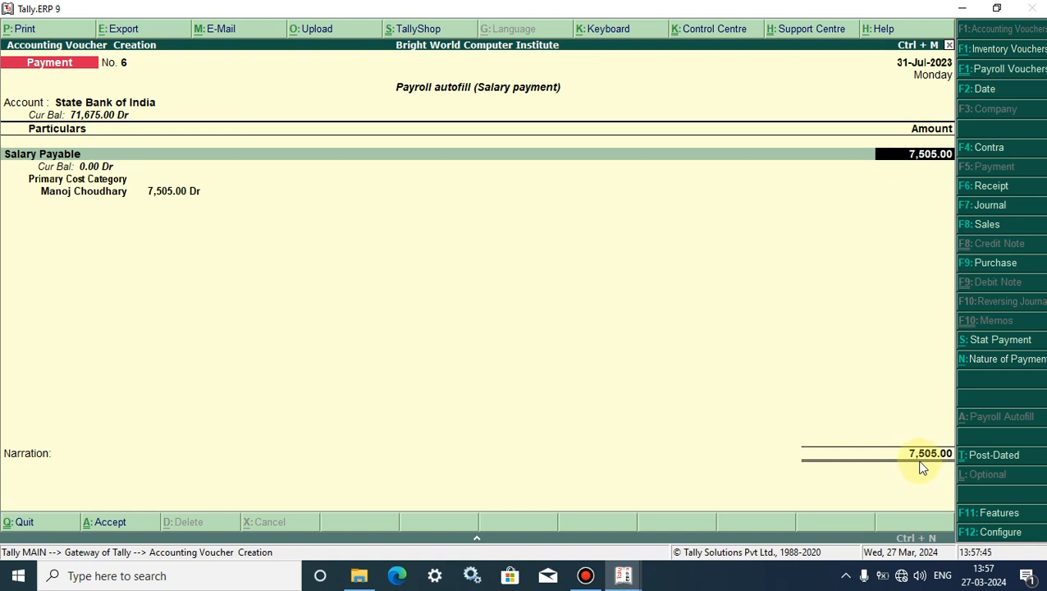
Accept the salary amount and allocate it to a cheque with range Not Applicable, instrument number 456789, dated 31-Jul-2023
key(Return)
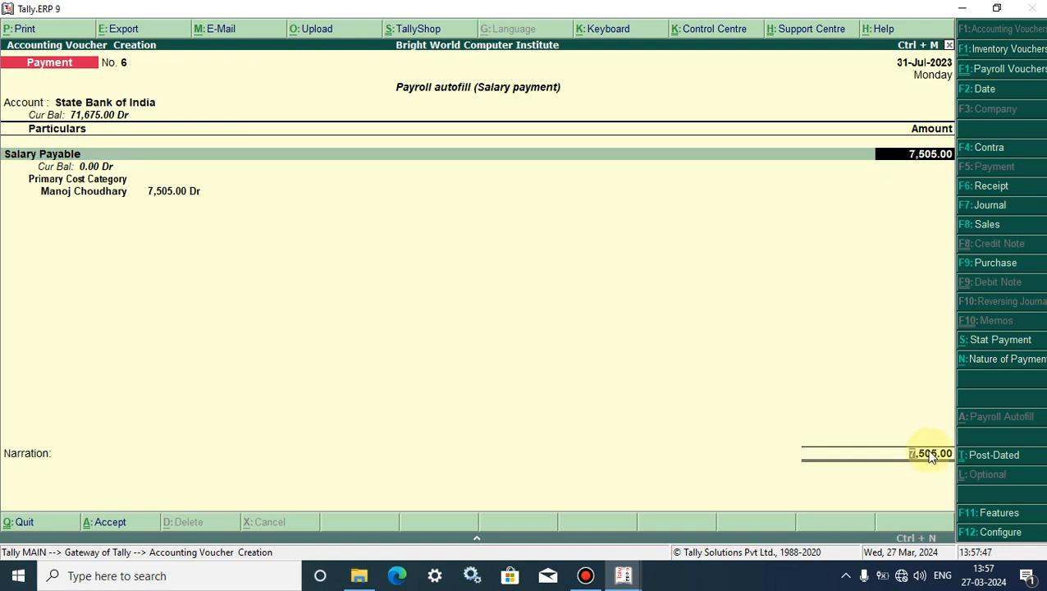
key(Return)
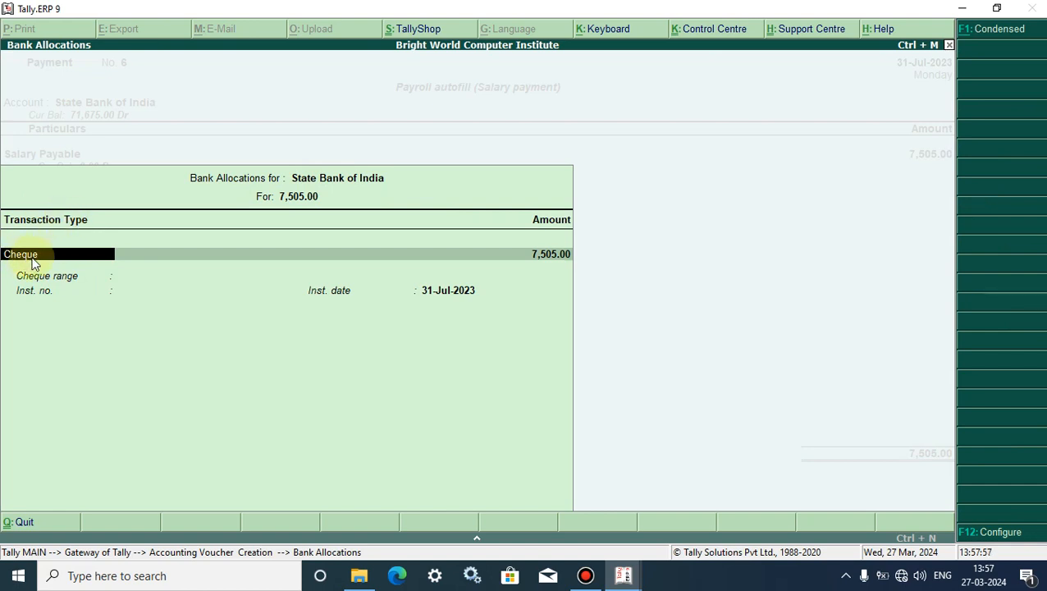
key(Return)
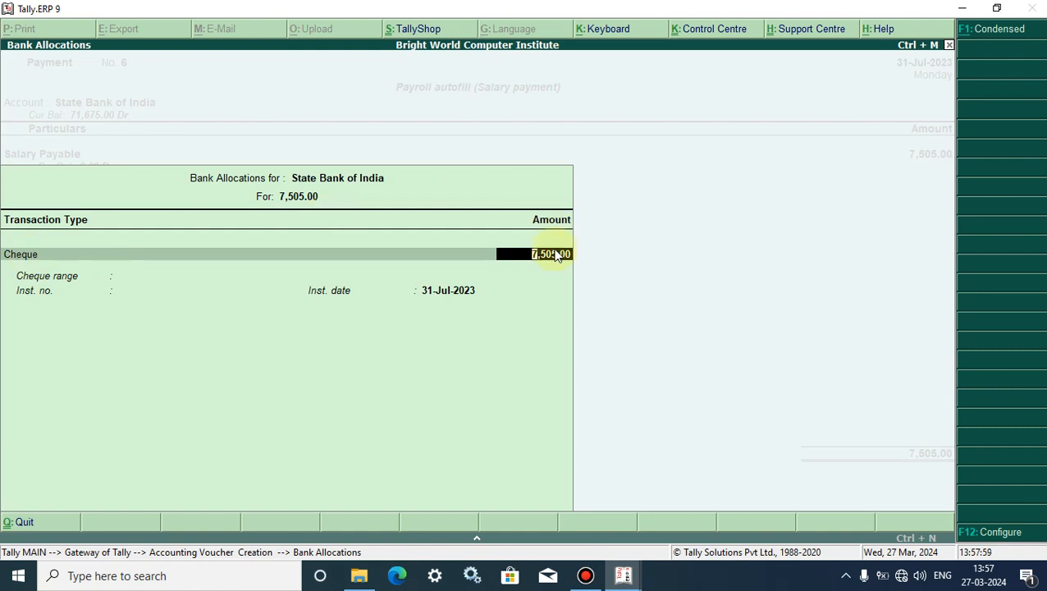
key(Return)
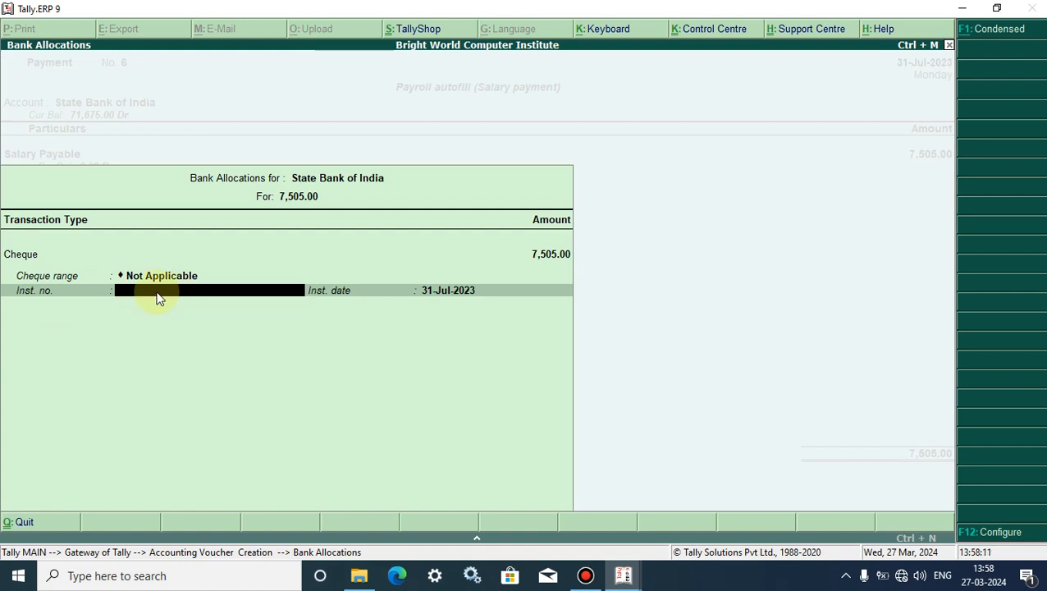
text(456789)
key(Return)
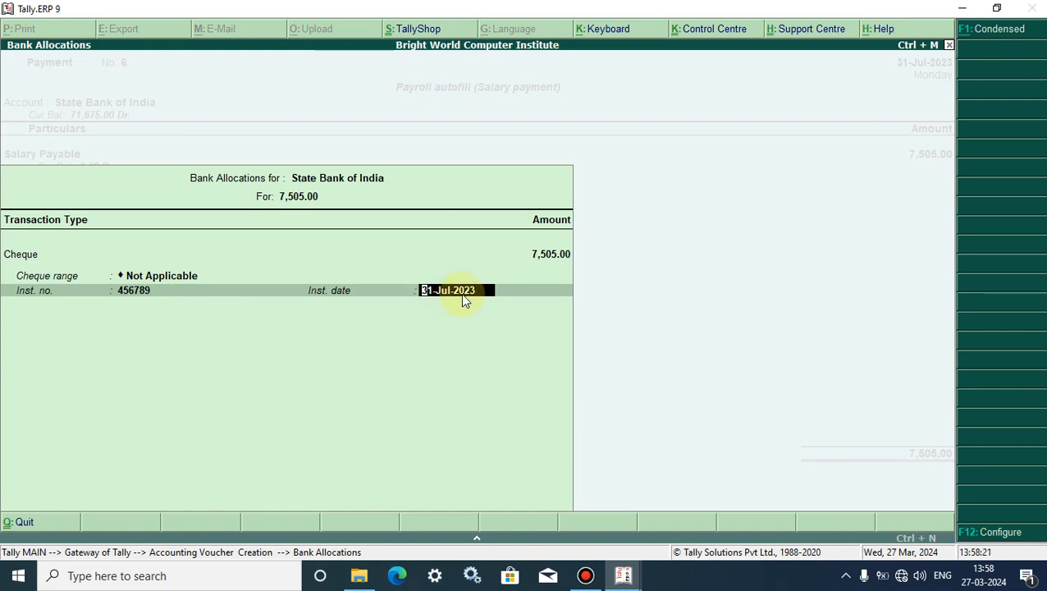
key(Return)
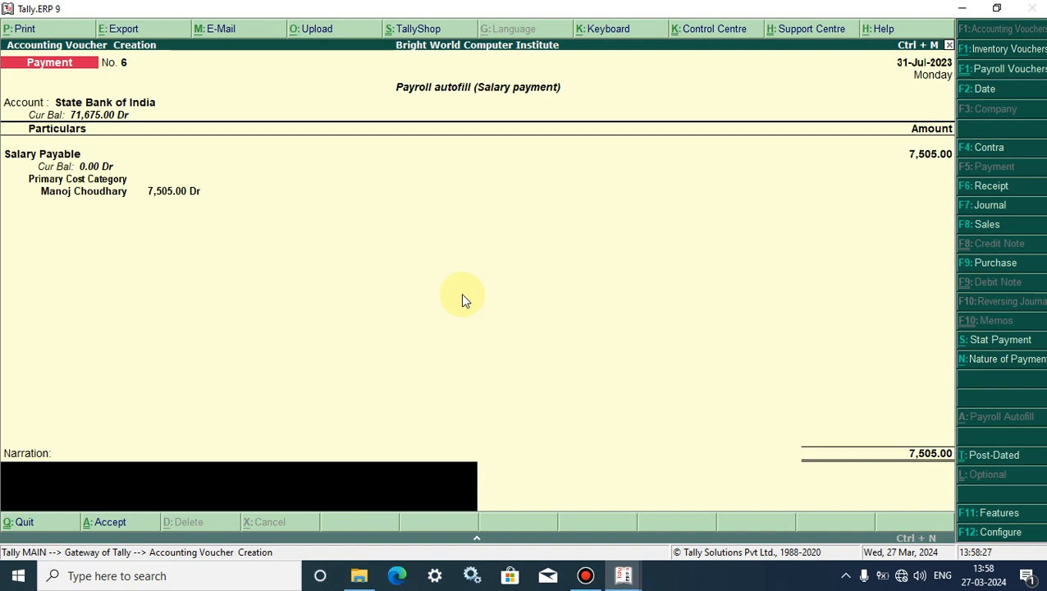
Enter the narration "To paid July23 Months salary" and accept the payment voucher
text(to)
key(Up)
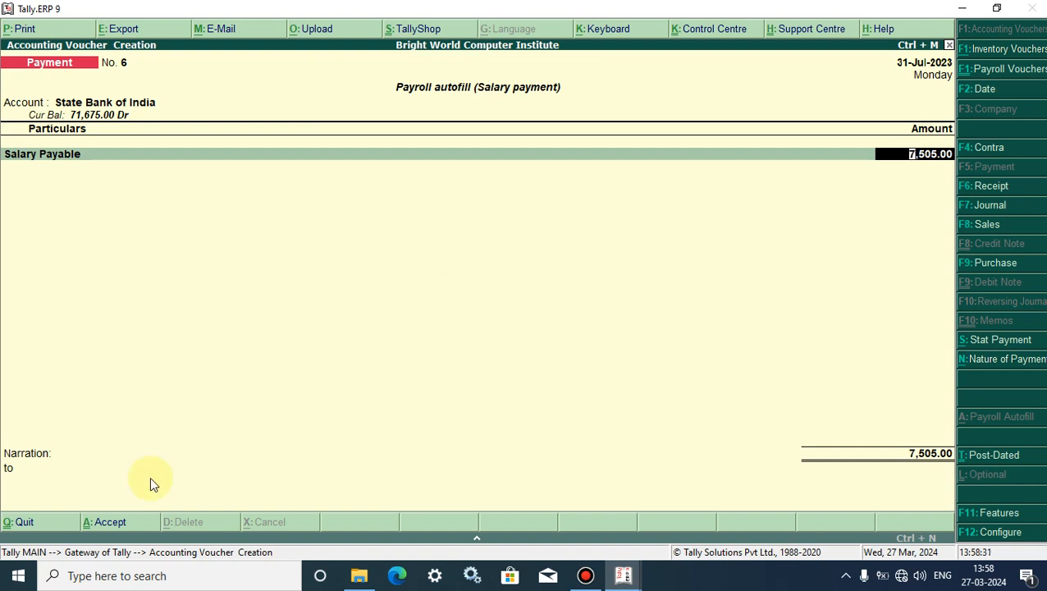
click(49, 484)
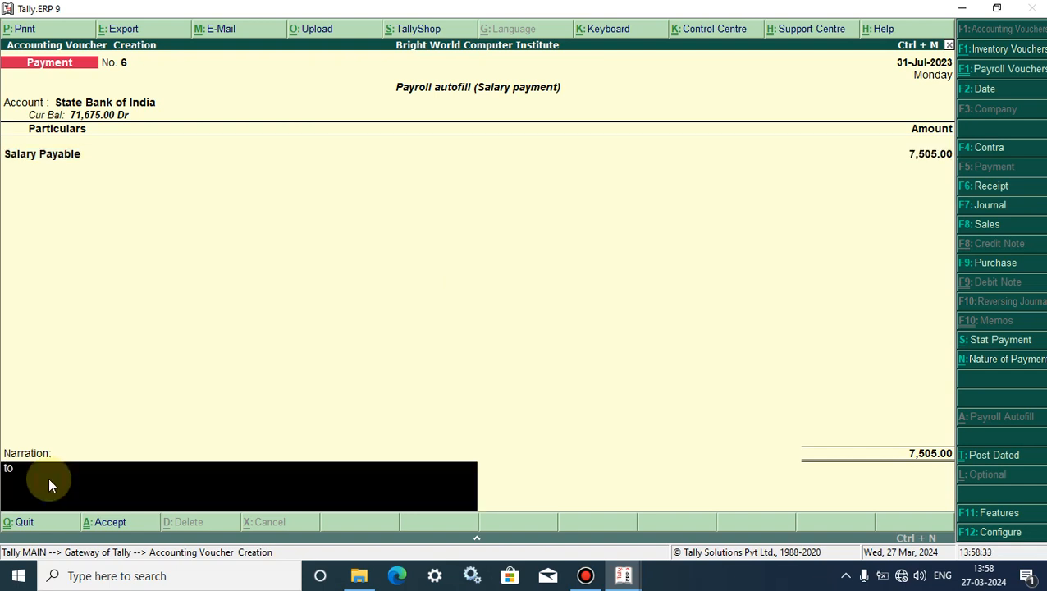
text(T)
text( pas)
key(BackSpace)
text(id July23 Monthsa)
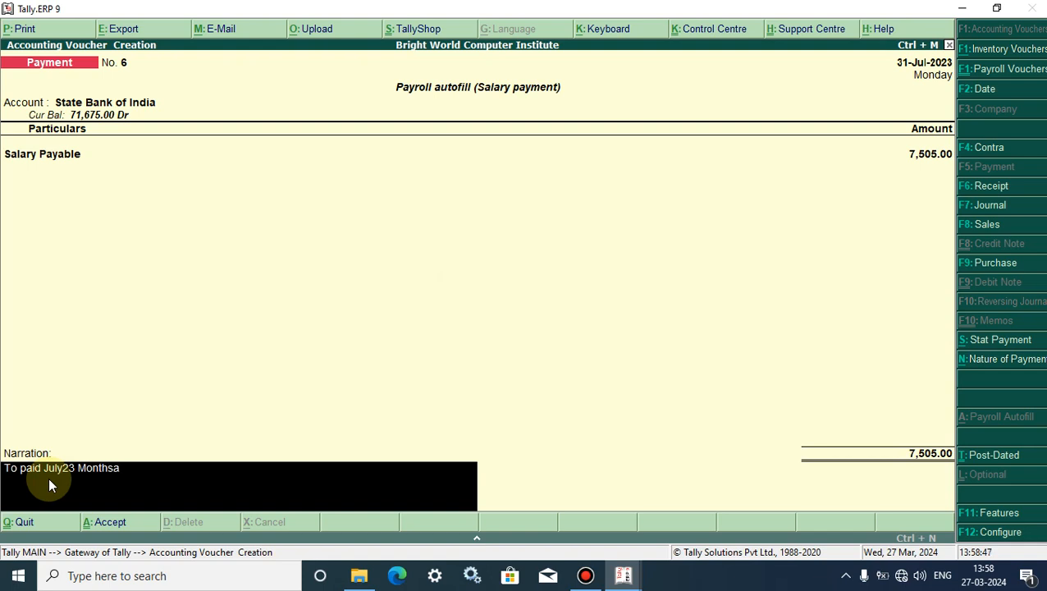
key(BackSpace)
text(salay)
key(BackSpace)
text(ry)
key(Return)
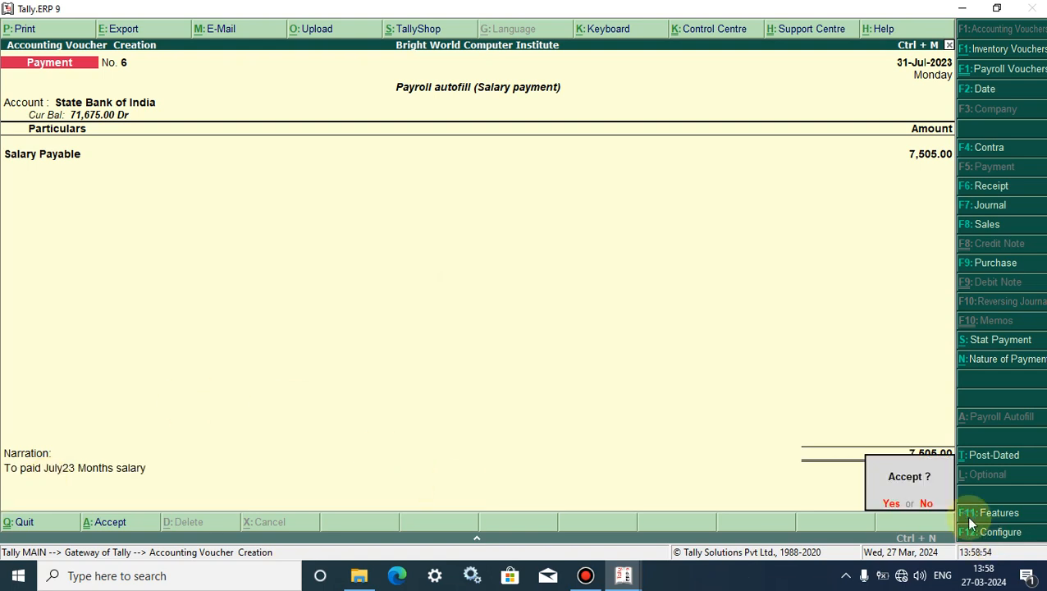
key(Return)
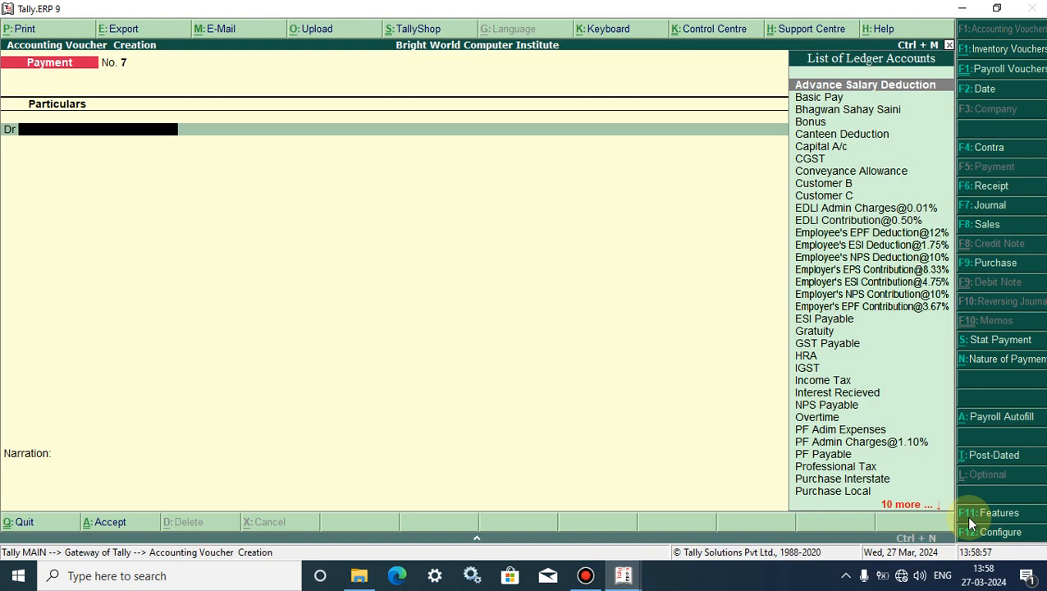
Leave voucher entry and open the Salary Payable payment voucher from the Day Book
key(Escape)
key(Return)
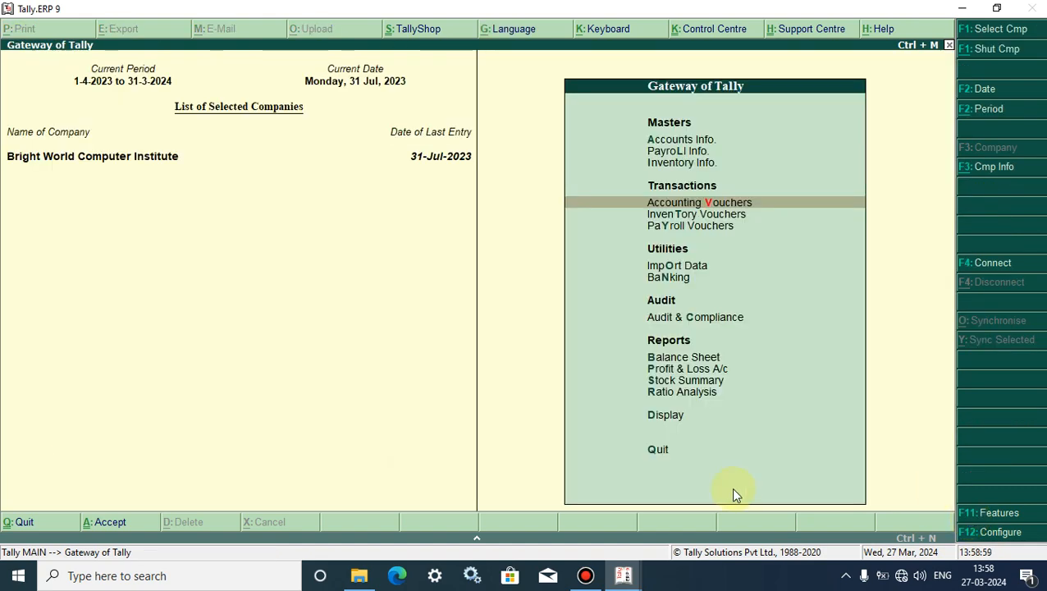
click(656, 416)
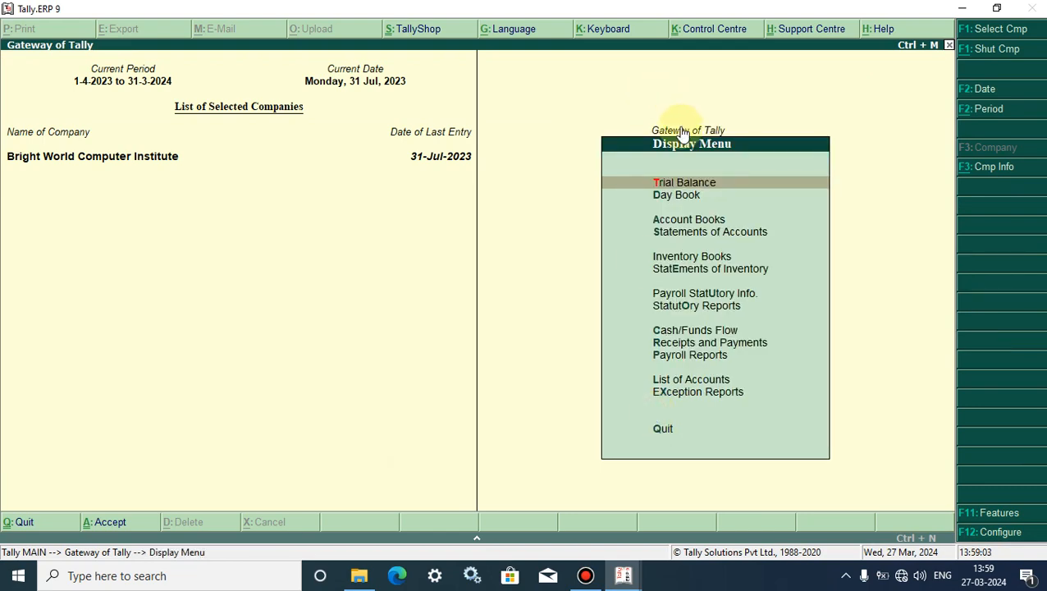
click(672, 197)
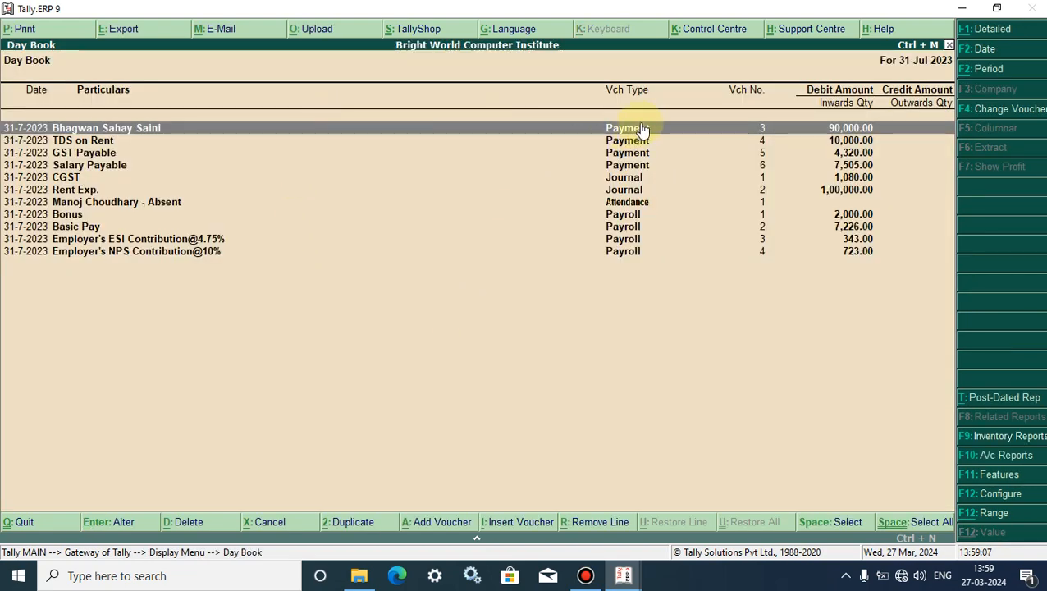
click(73, 164)
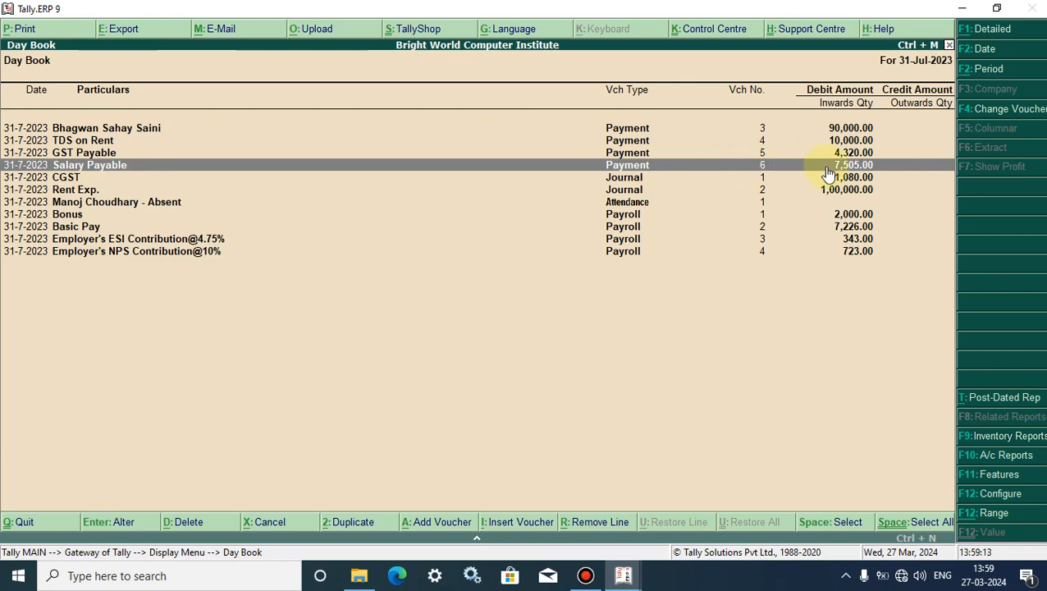
click(854, 170)
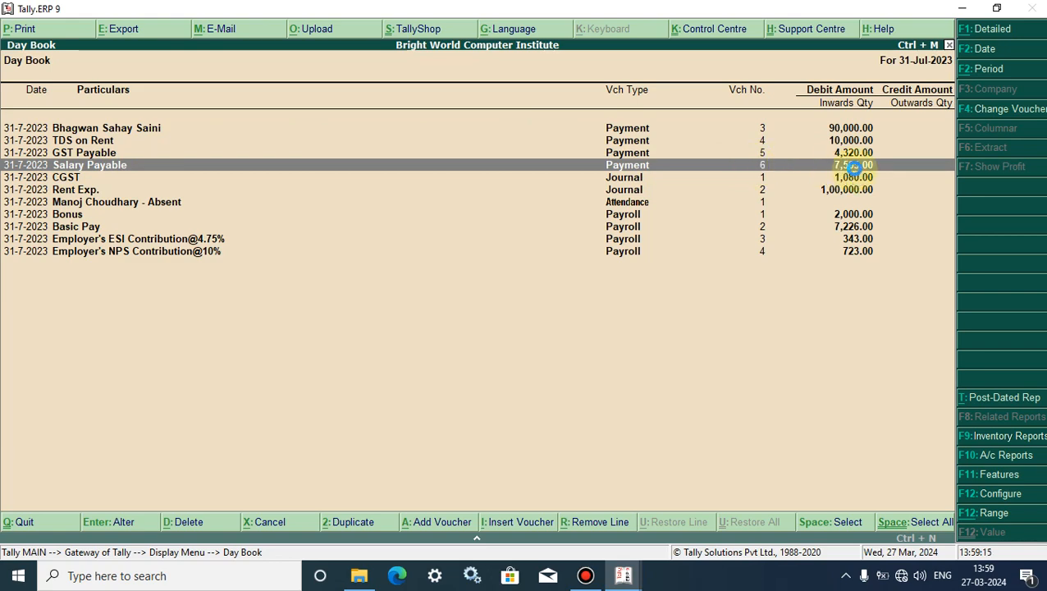